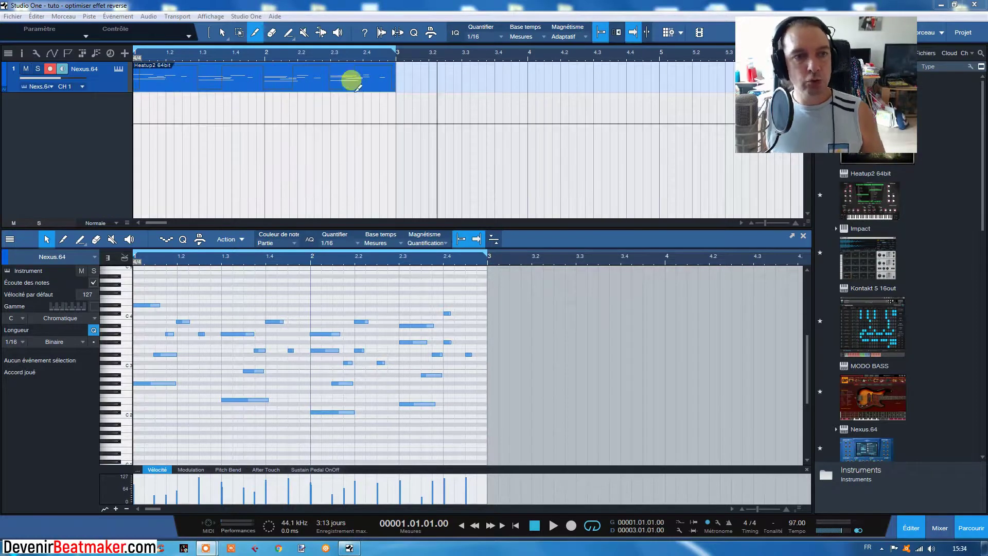
# Bounce the Nexus MIDI part to a new audio track and reverse the rendered audio event
pyautogui.rightClick(201, 76)
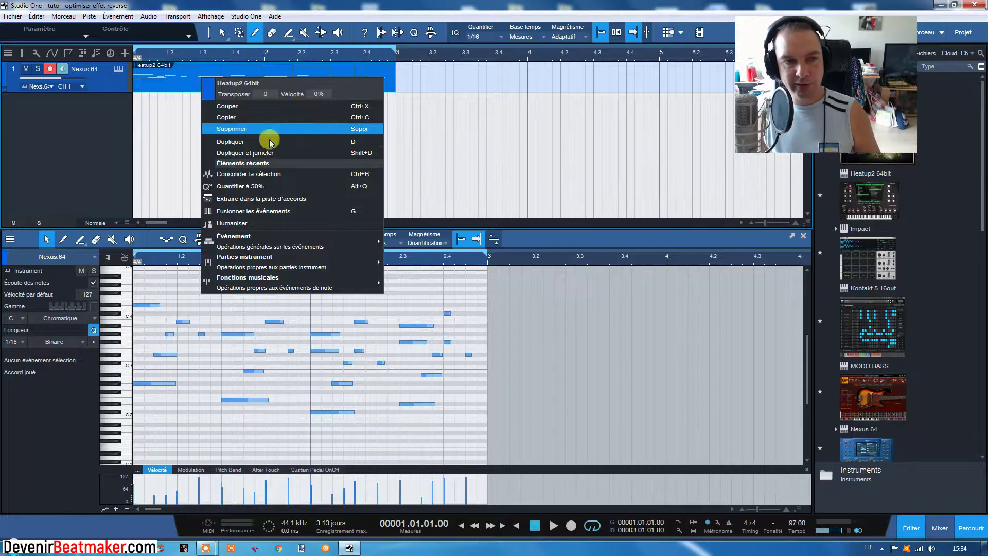
pyautogui.click(262, 173)
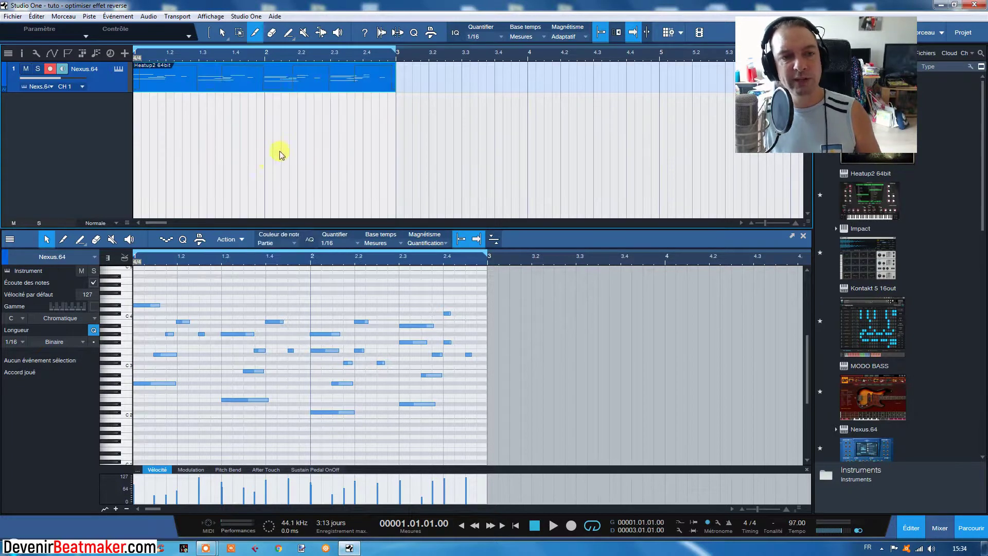
pyautogui.rightClick(227, 118)
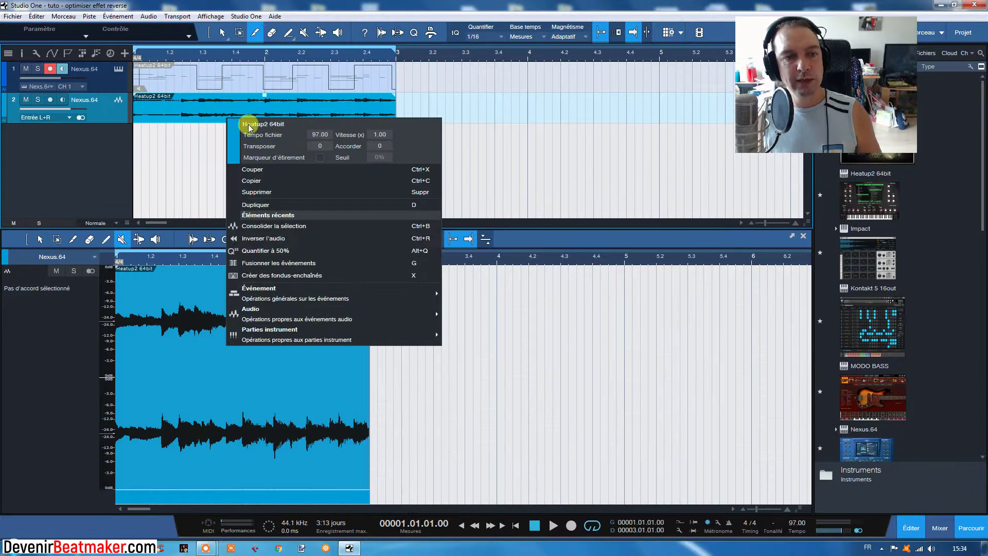
pyautogui.click(262, 238)
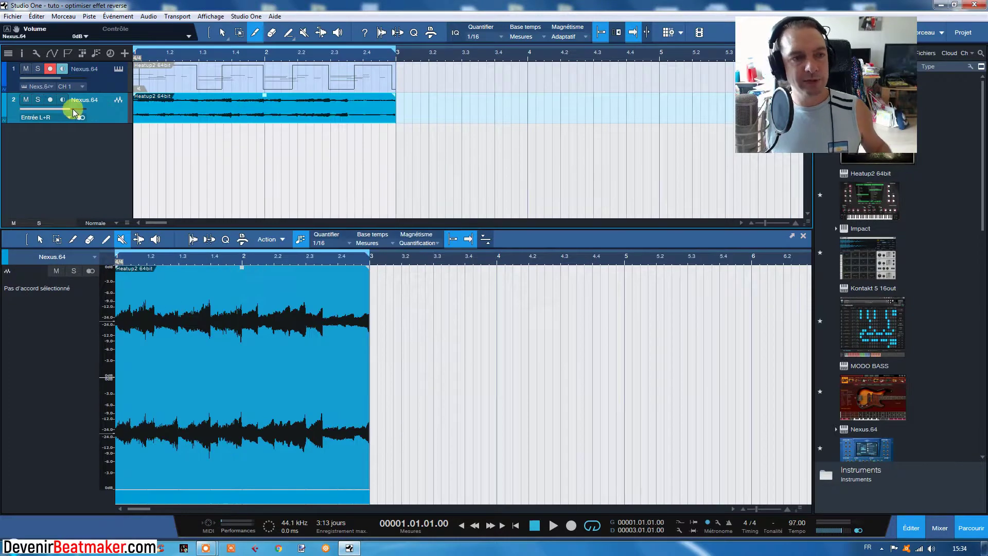
# Lower the reversed audio track's volume to -6 dB and solo the track
pyautogui.moveTo(65, 112); pyautogui.dragTo(41, 111)
pyautogui.click(38, 99)
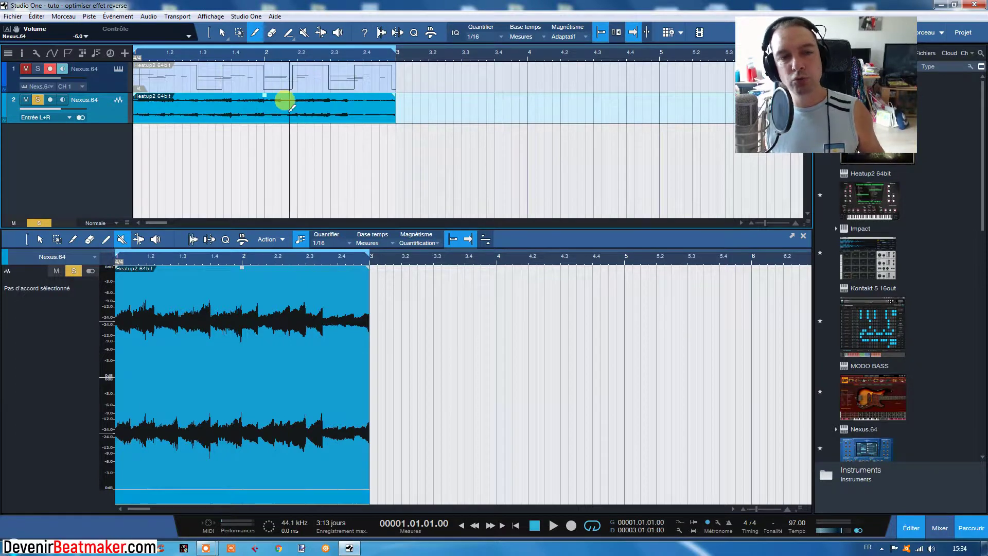
# Examine the bounce command for the MIDI part and the reverse command for the rendered audio event
pyautogui.rightClick(291, 75)
pyautogui.moveTo(383, 248)
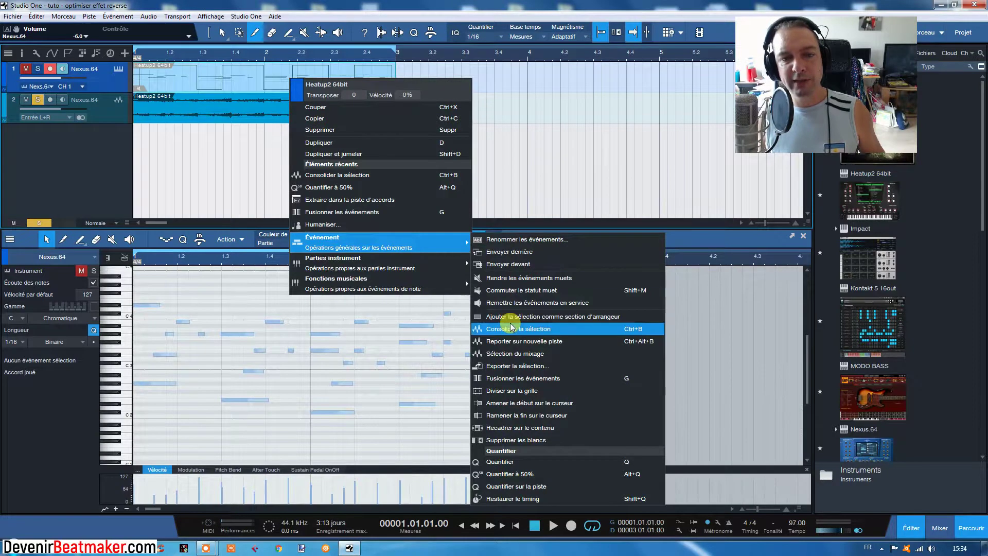
pyautogui.click(207, 122)
pyautogui.rightClick(208, 109)
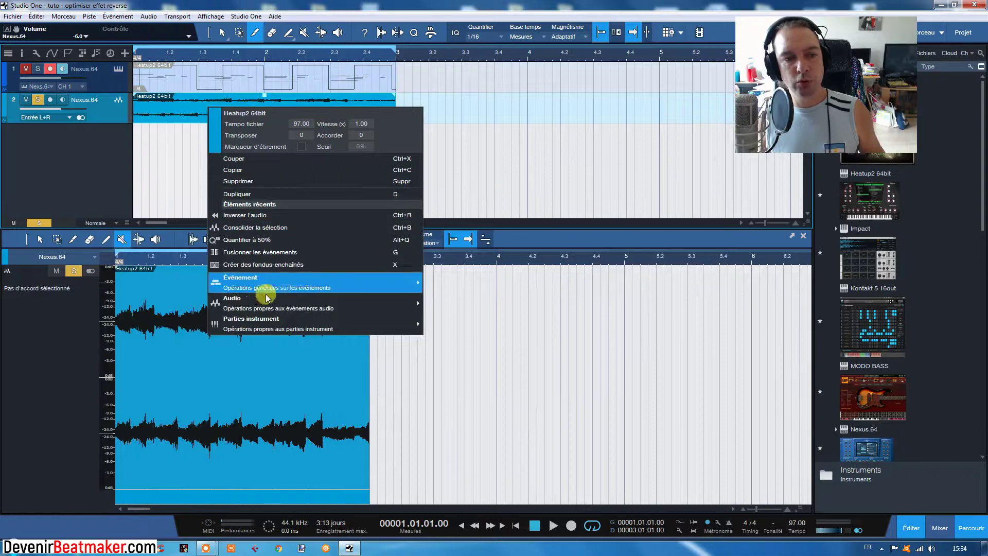
pyautogui.moveTo(386, 303)
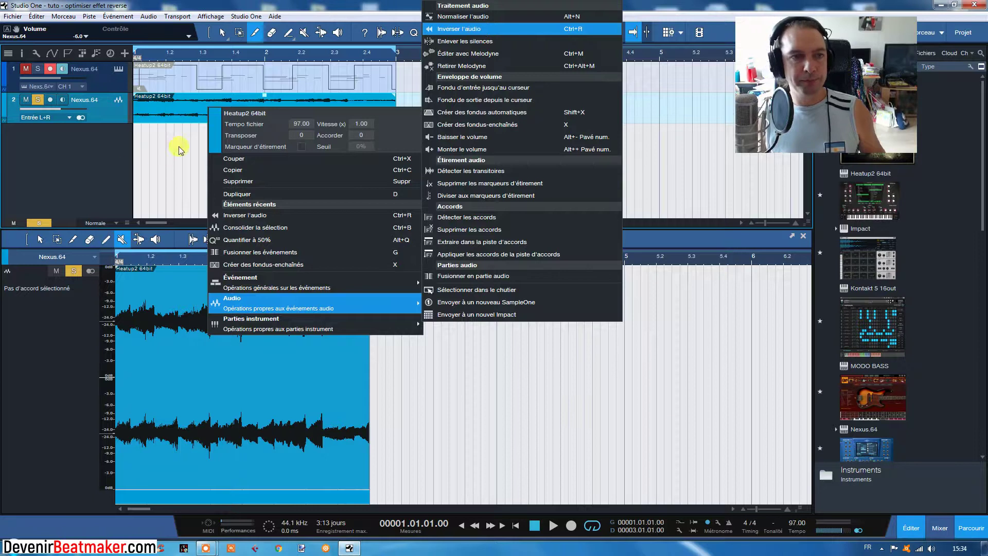
# Play back the soloed reversed audio and stop at the start of the song
pyautogui.click(161, 150)
pyautogui.press('space')
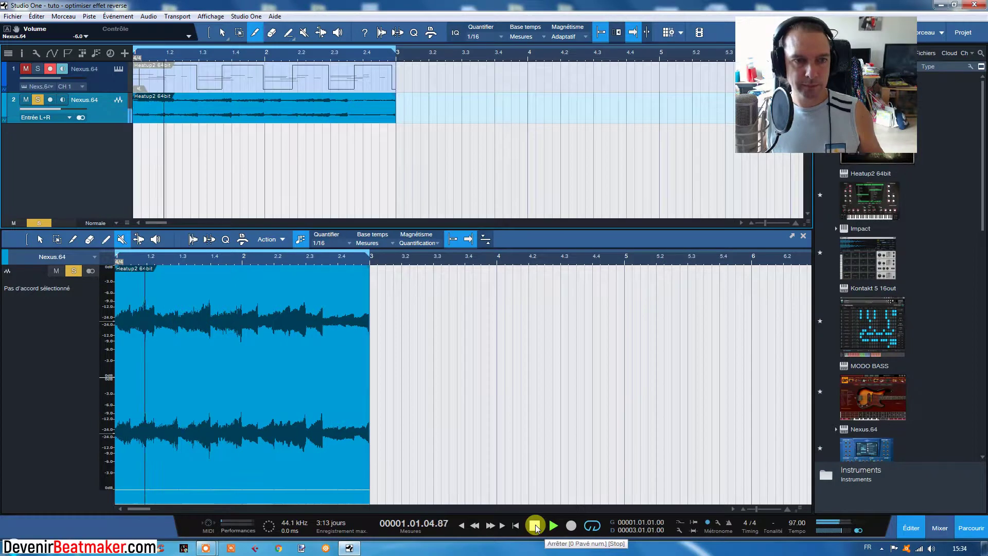
pyautogui.click(535, 526)
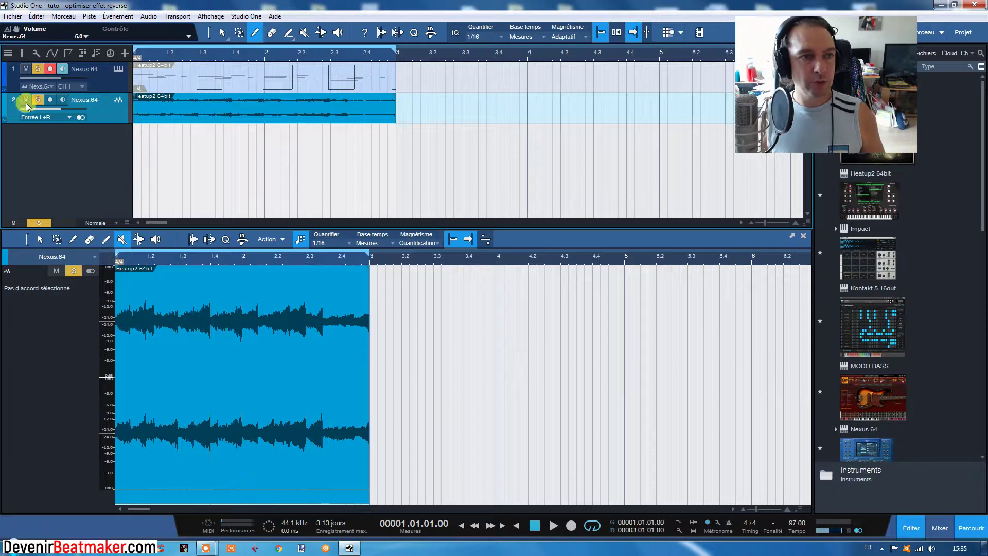
# Mute the reversed audio track and reactivate the muted MIDI part on the Nexus instrument track
pyautogui.press('m')
pyautogui.press('s')
pyautogui.click(260, 73)
pyautogui.rightClick(242, 154)
pyautogui.click(256, 163)
# Open the Nexus instrument, lower the Amp Modifier sustain to 82 and close its window
pyautogui.click(119, 69)
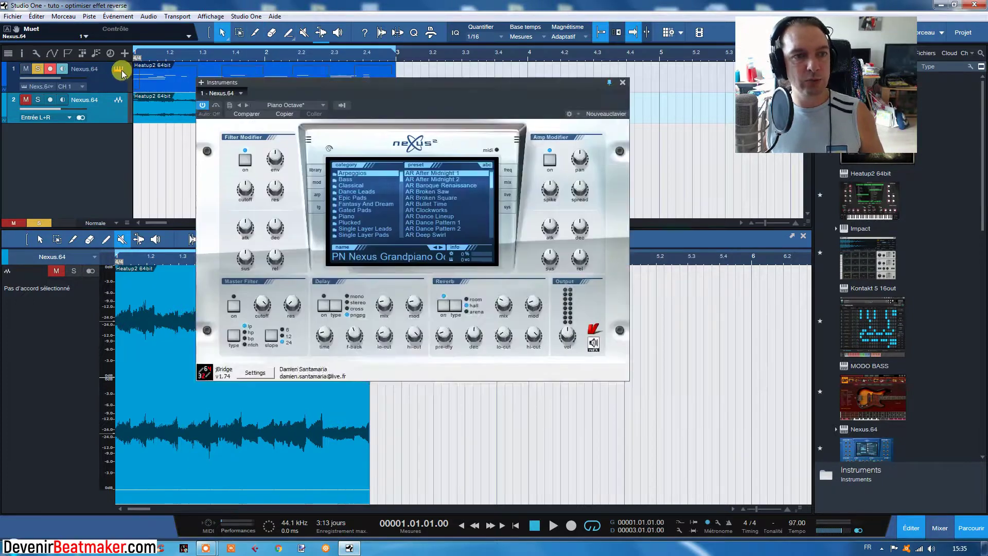
pyautogui.moveTo(571, 70); pyautogui.dragTo(481, 70)
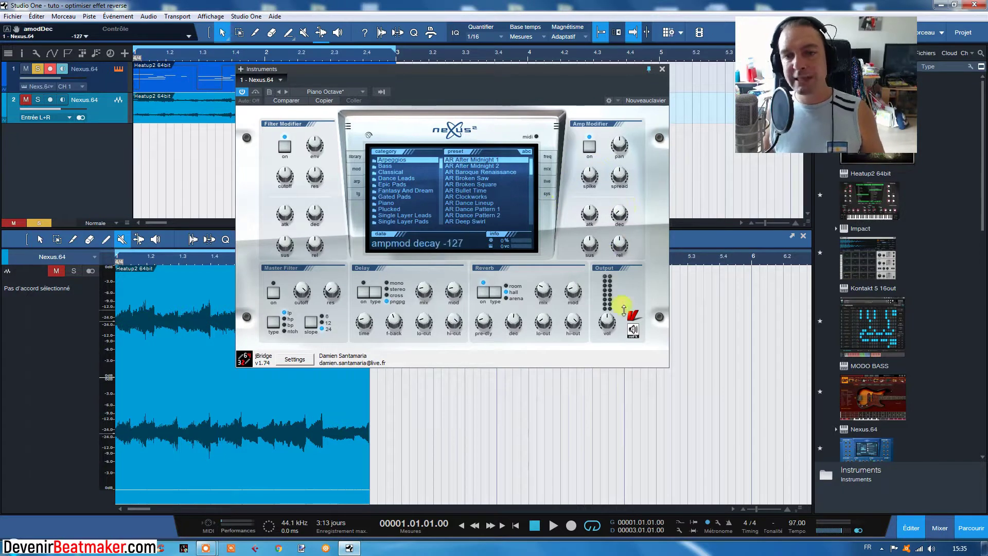
pyautogui.moveTo(621, 243); pyautogui.dragTo(619, 250)
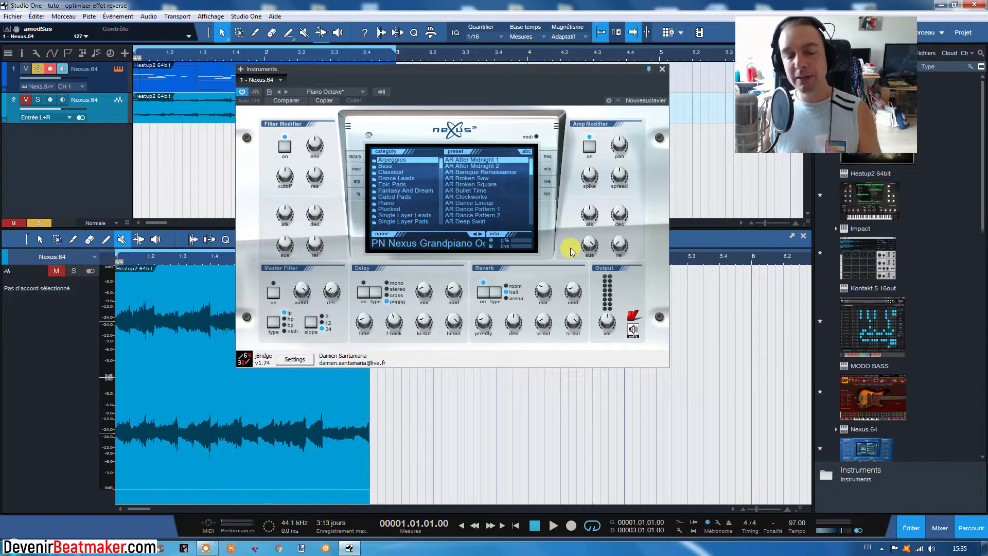
pyautogui.moveTo(590, 244)
pyautogui.mouseDown()
pyautogui.moveTo(580, 265)
pyautogui.moveTo(584, 255)
pyautogui.mouseUp()
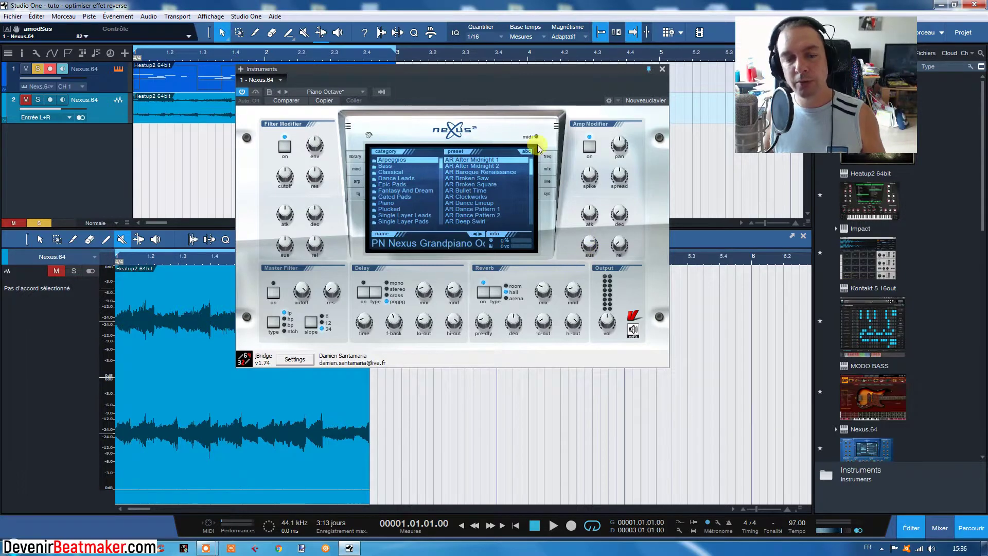
pyautogui.click(662, 69)
# Bounce the Nexus MIDI part to a second audio track and colour the new event yellow
pyautogui.rightClick(223, 77)
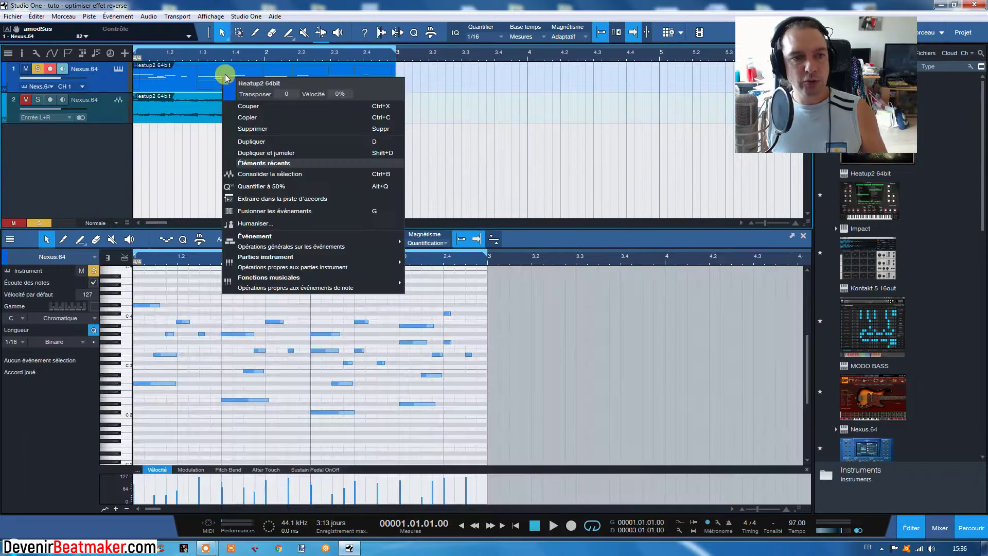
pyautogui.click(260, 173)
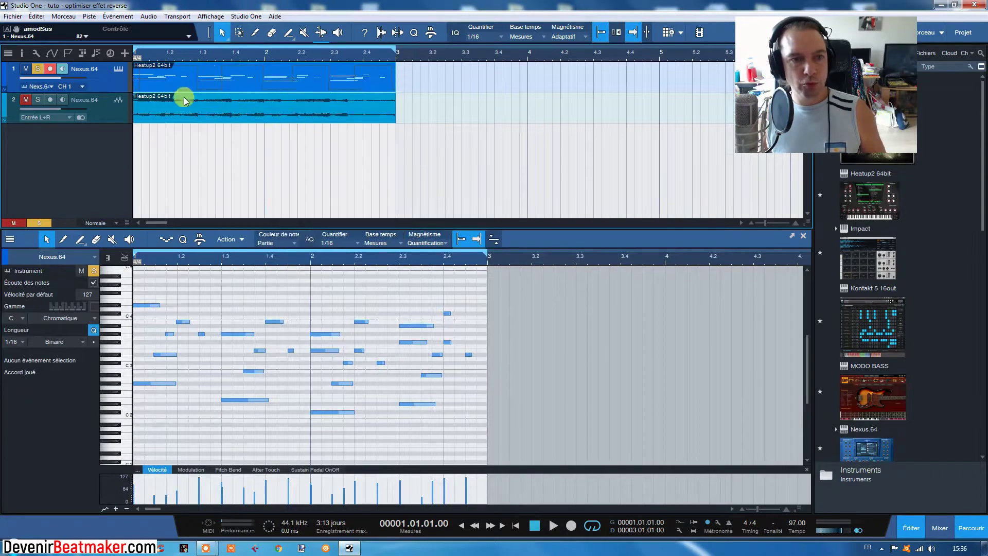
pyautogui.click(221, 106)
pyautogui.rightClick(230, 114)
pyautogui.click(230, 114)
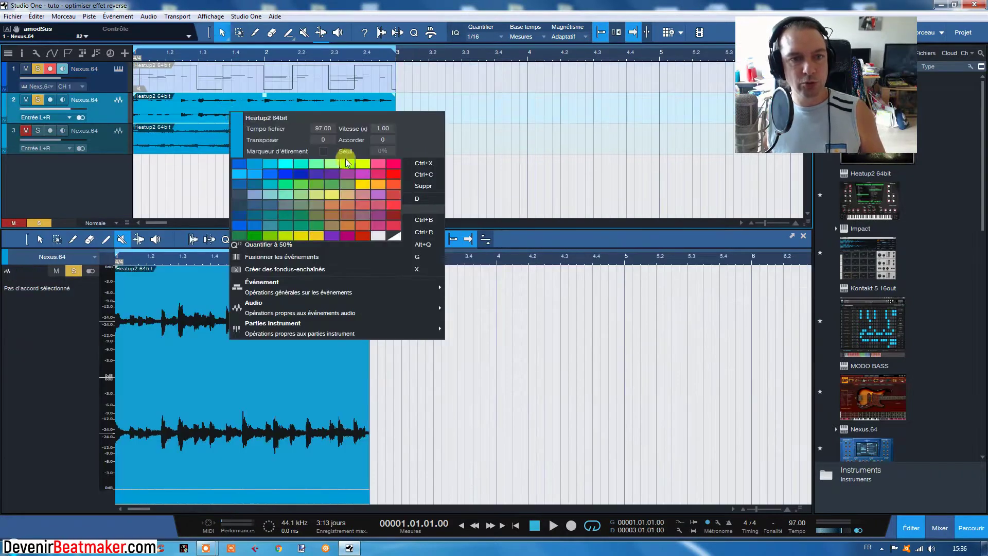
pyautogui.click(330, 146)
pyautogui.click(505, 147)
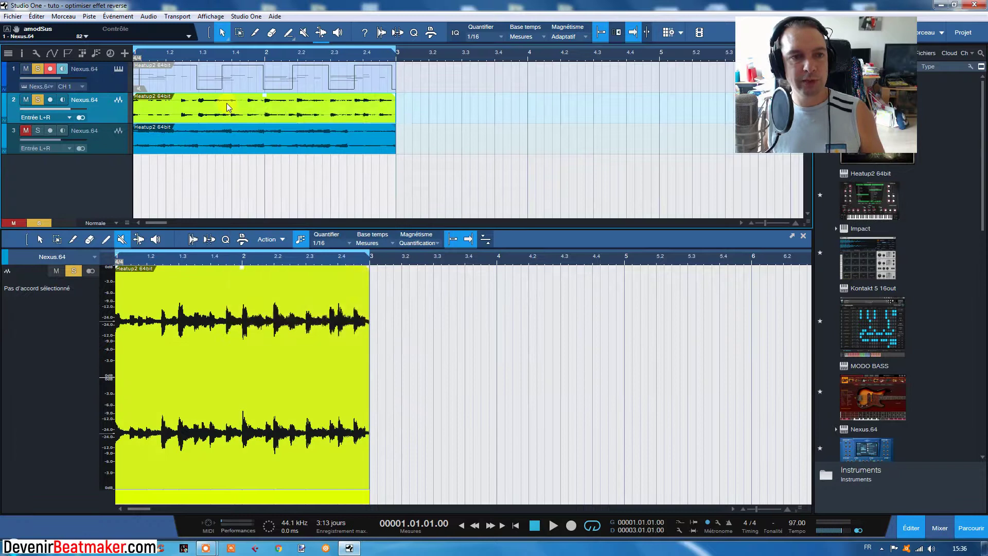
# Reverse the yellow audio event and mute the Nexus instrument track
pyautogui.rightClick(226, 103)
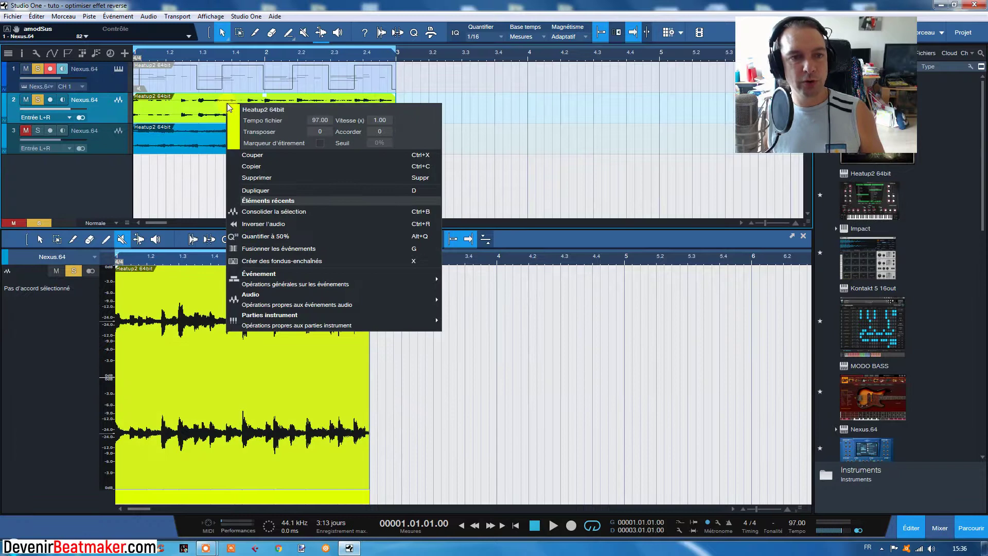
pyautogui.click(254, 223)
pyautogui.click(26, 69)
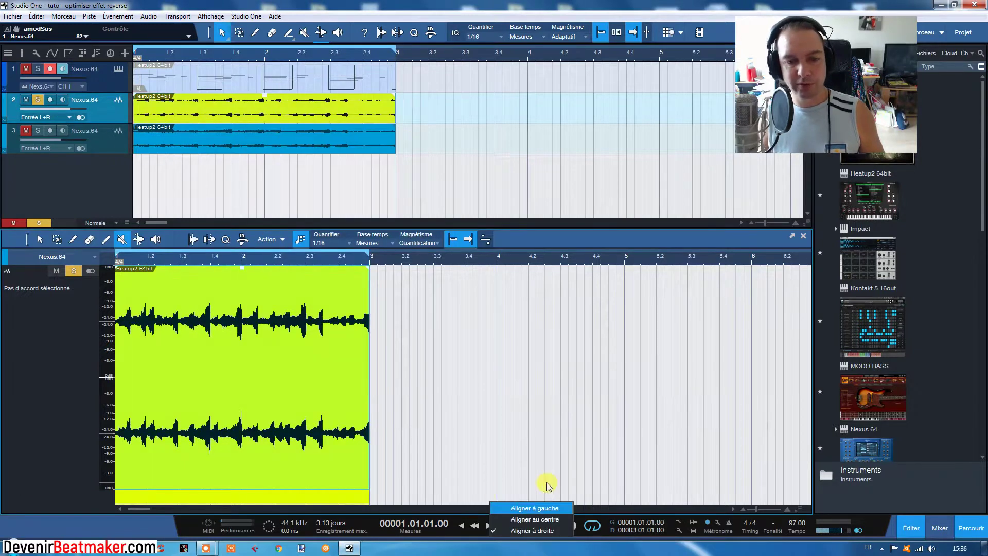
# Set the yellow track's volume to -6 dB and play back its reversed audio
pyautogui.click(471, 509)
pyautogui.click(536, 525)
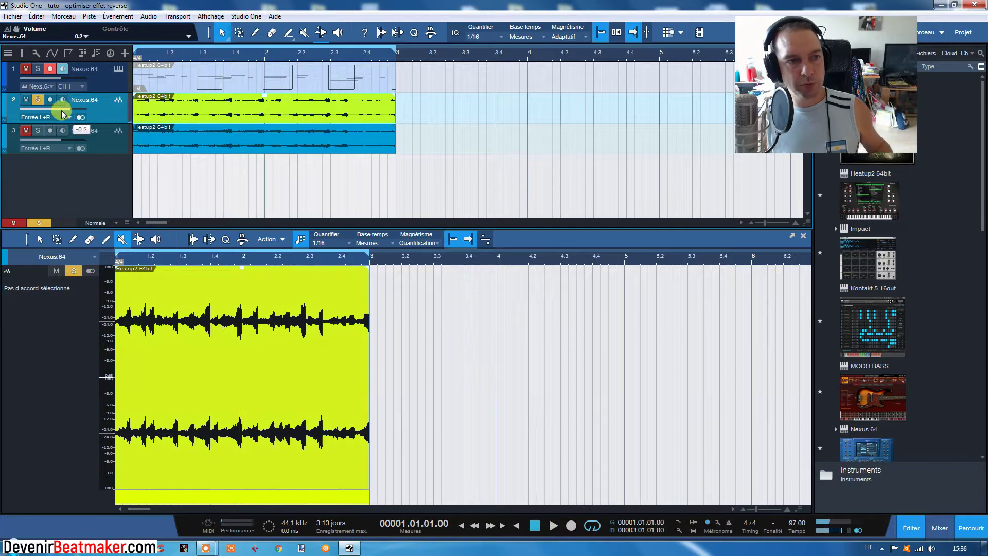
pyautogui.moveTo(33, 111); pyautogui.dragTo(64, 113)
pyautogui.click(553, 525)
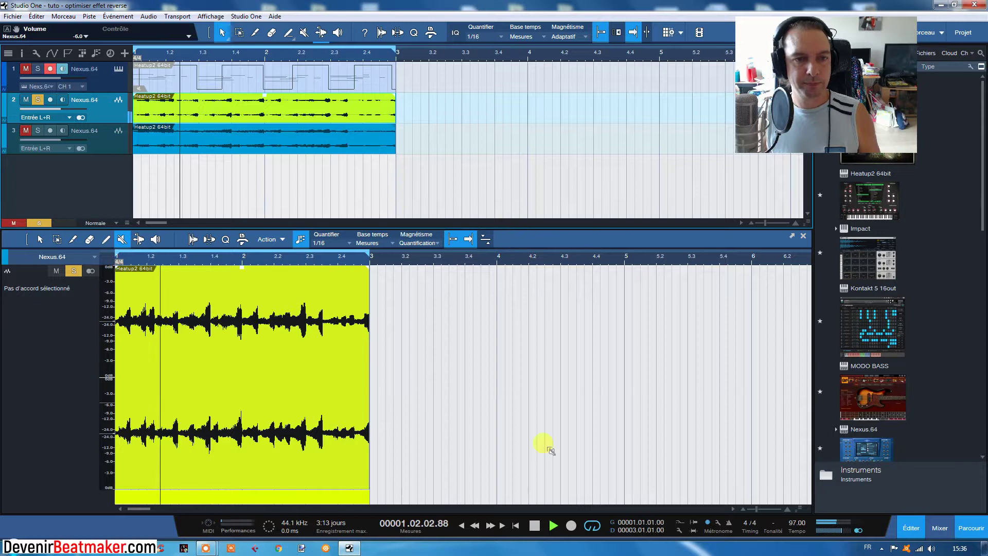
pyautogui.click(533, 526)
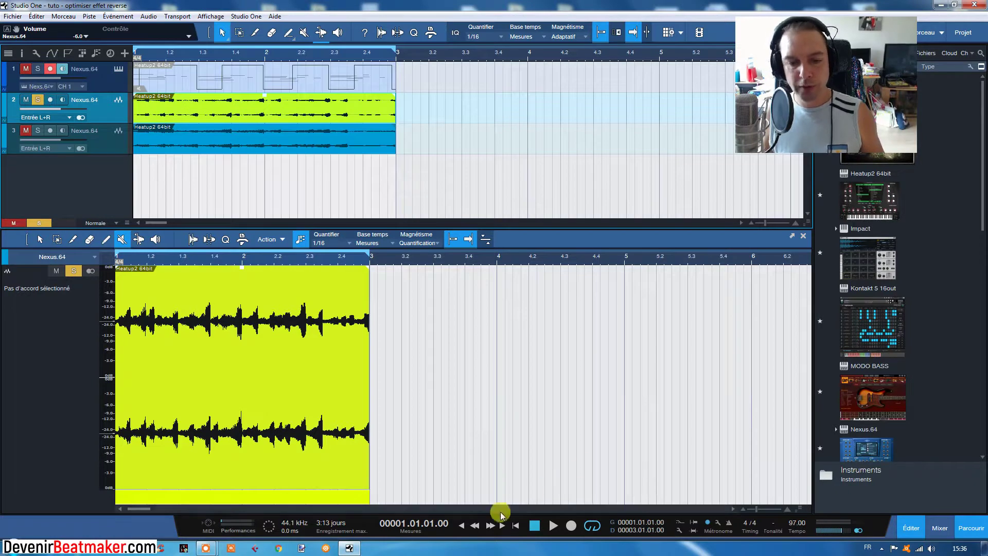
# Compare the yellow and blue reversed tracks by alternating between them during playback
pyautogui.click(554, 526)
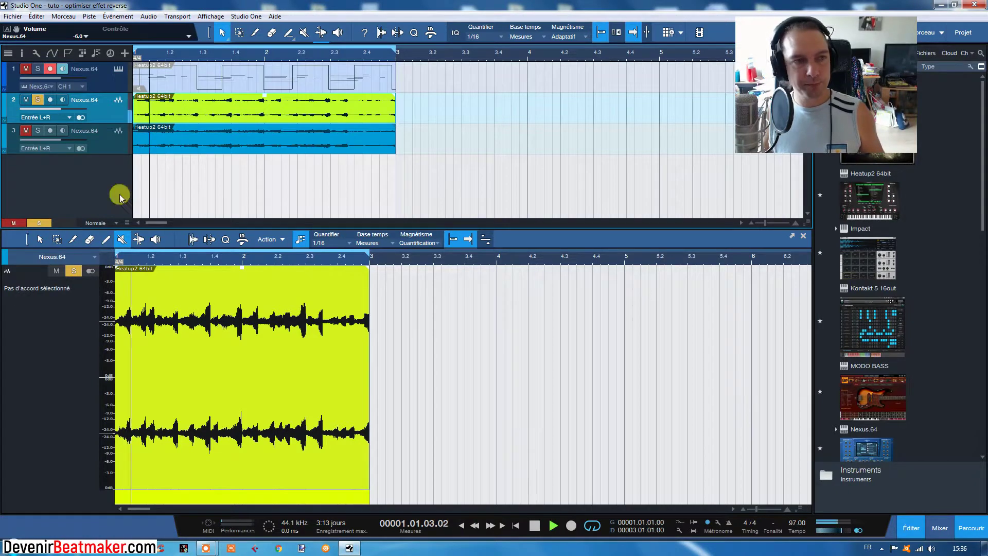
pyautogui.click(29, 102)
pyautogui.click(39, 131)
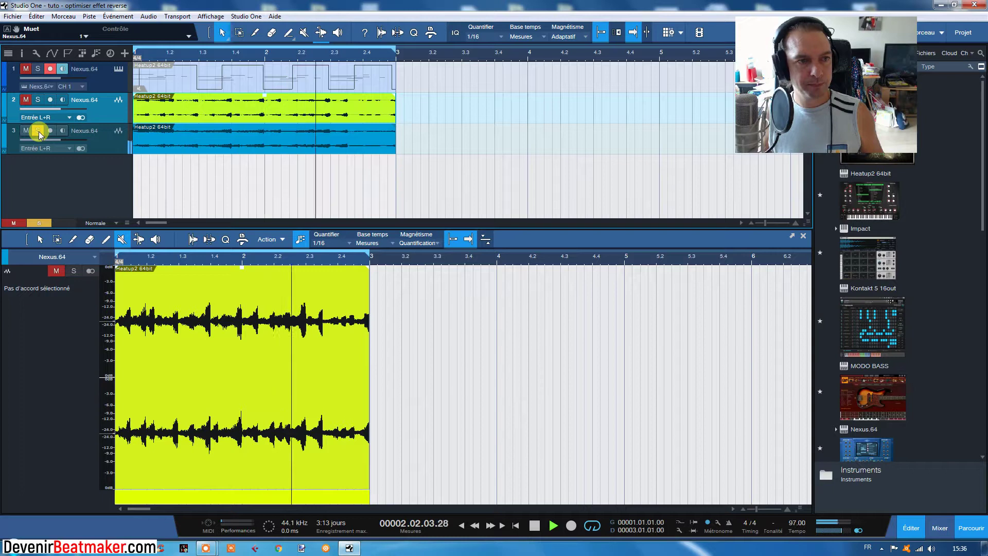
pyautogui.click(38, 131)
pyautogui.click(36, 100)
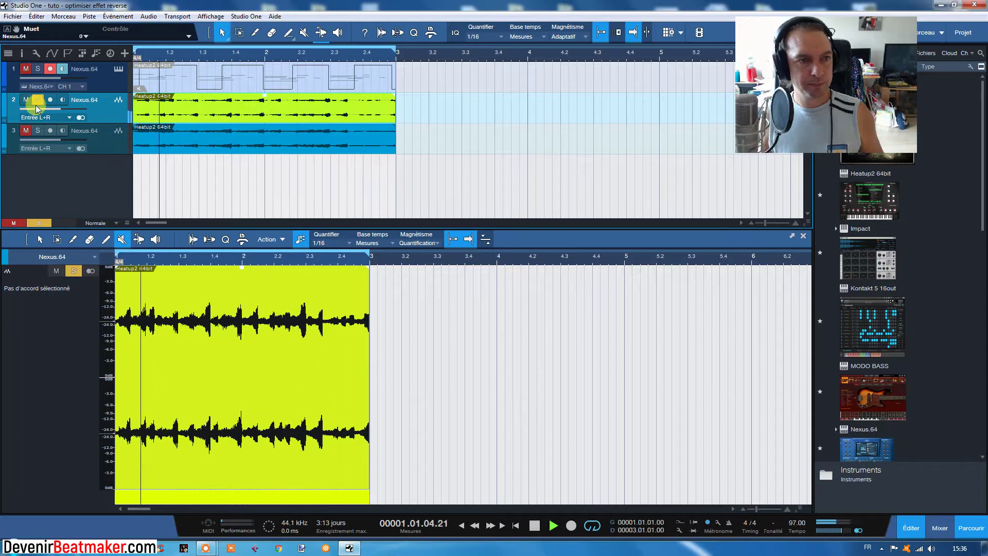
pyautogui.click(535, 525)
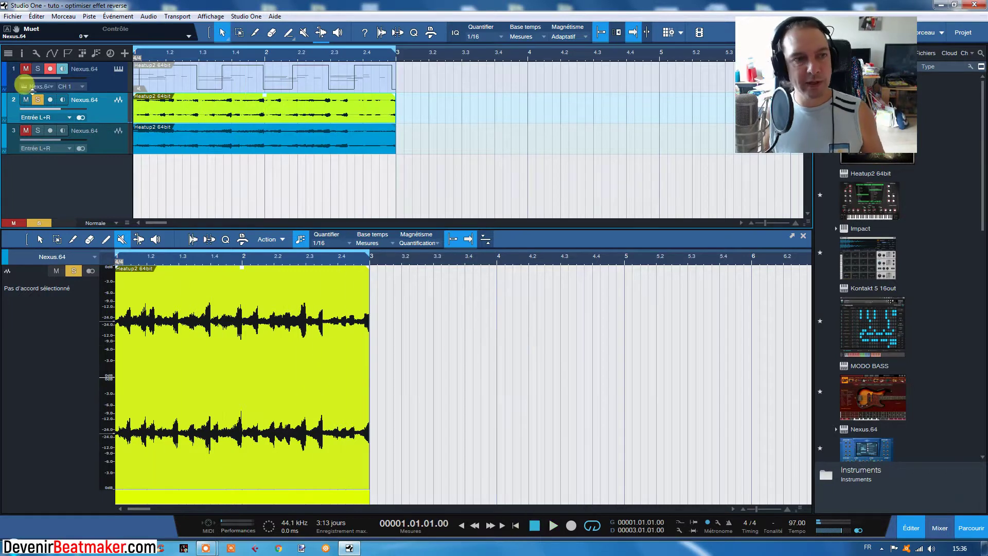
# Reactivate the muted MIDI part on the Nexus instrument track
pyautogui.click(258, 85)
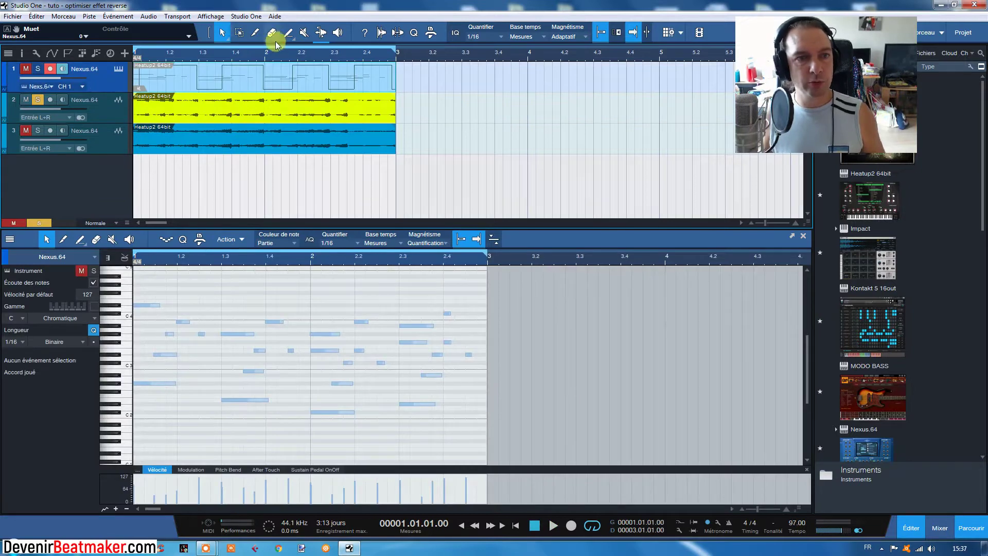
pyautogui.click(304, 33)
pyautogui.click(256, 72)
pyautogui.rightClick(199, 161)
pyautogui.click(211, 174)
# Open the Nexus instrument, lower the Amp Modifier sustain to 21 and close its window
pyautogui.click(120, 69)
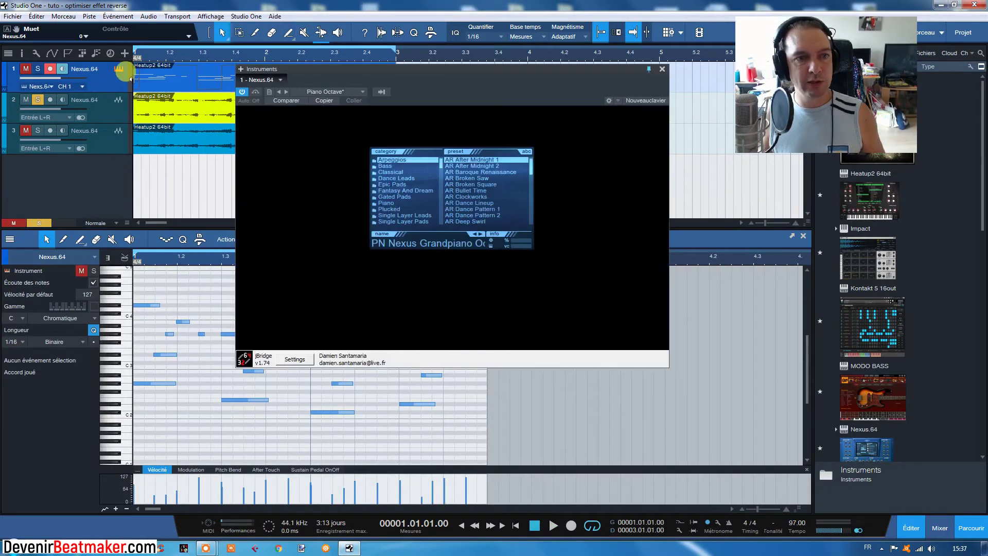
pyautogui.moveTo(590, 234); pyautogui.dragTo(589, 262)
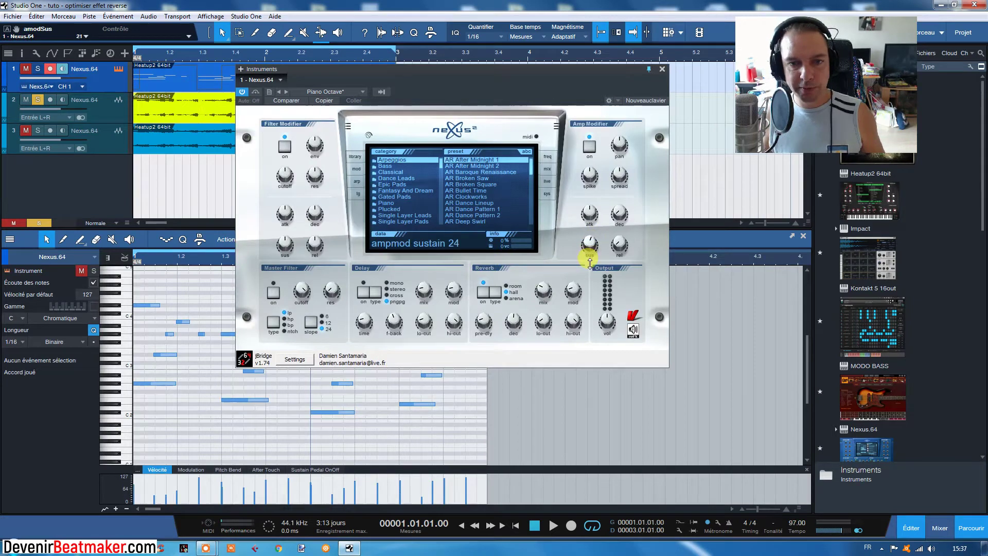
pyautogui.click(662, 69)
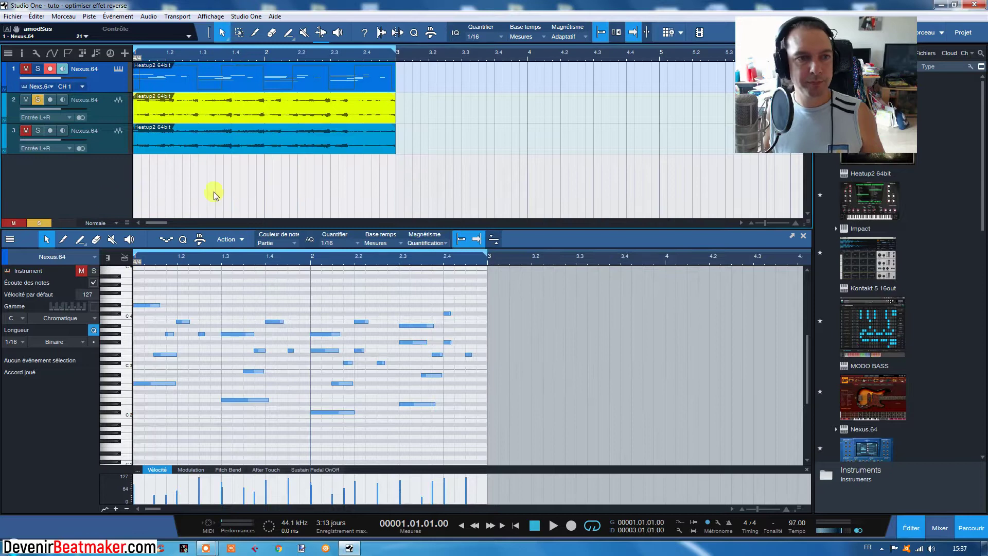
# Bounce the Nexus MIDI part to another audio track as a green event and reverse that event
pyautogui.rightClick(182, 79)
pyautogui.click(244, 175)
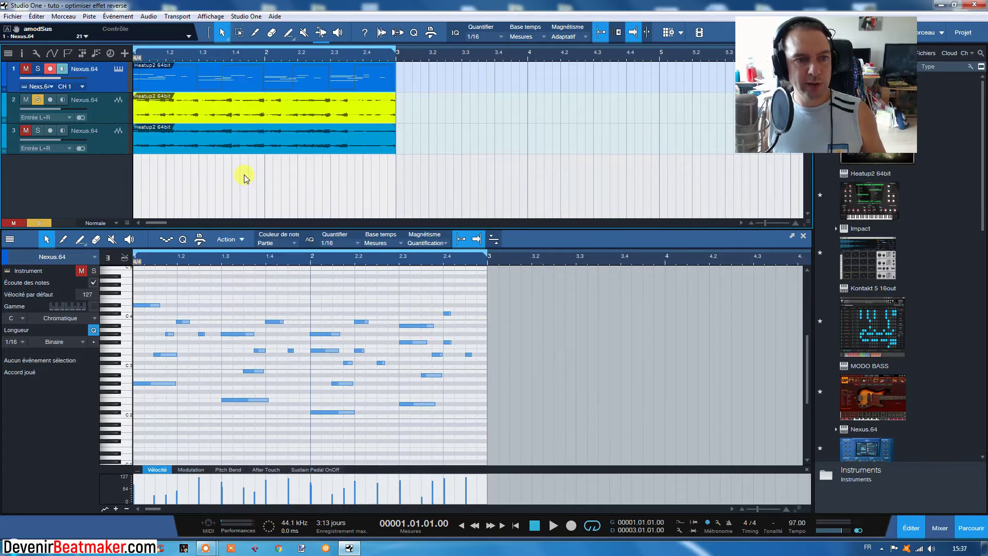
pyautogui.rightClick(247, 109)
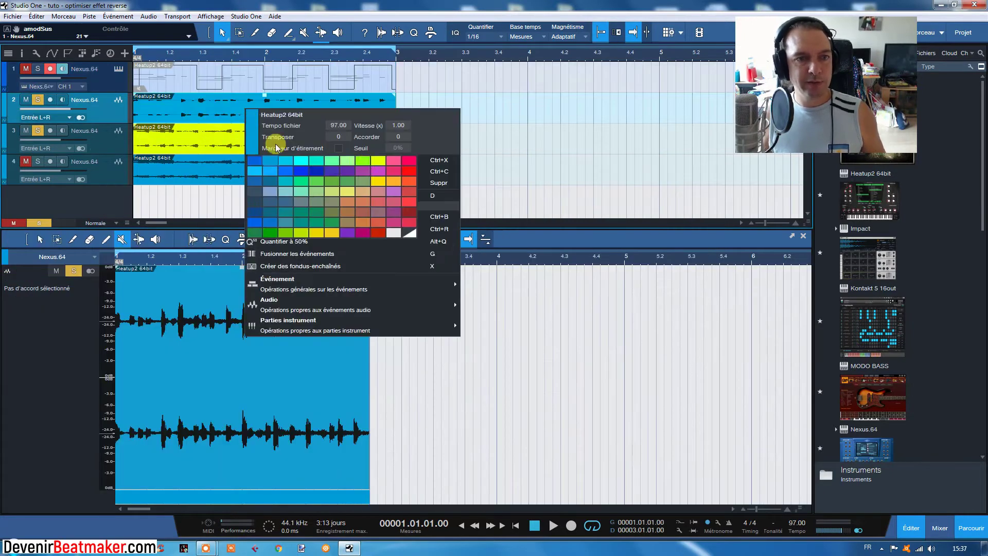
pyautogui.click(364, 160)
pyautogui.rightClick(239, 105)
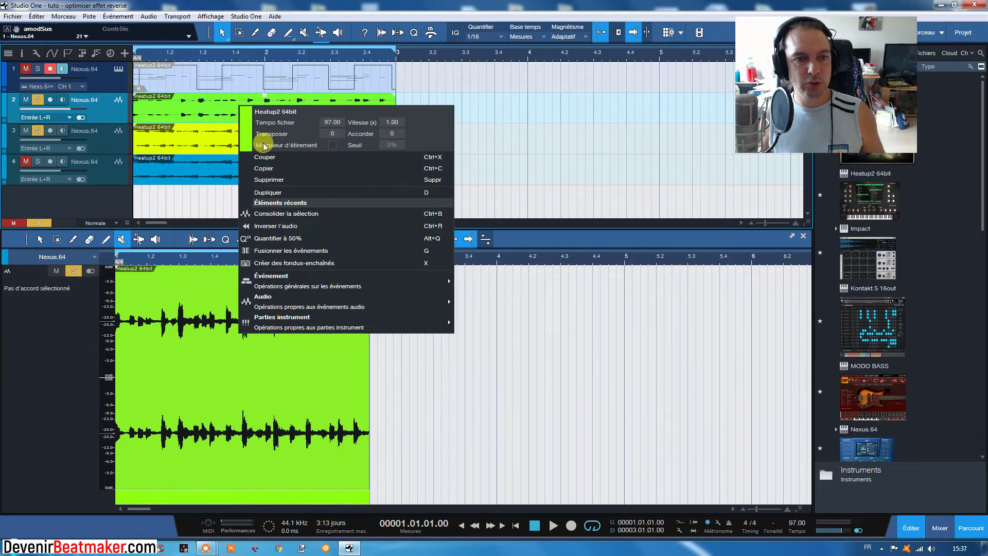
pyautogui.click(259, 224)
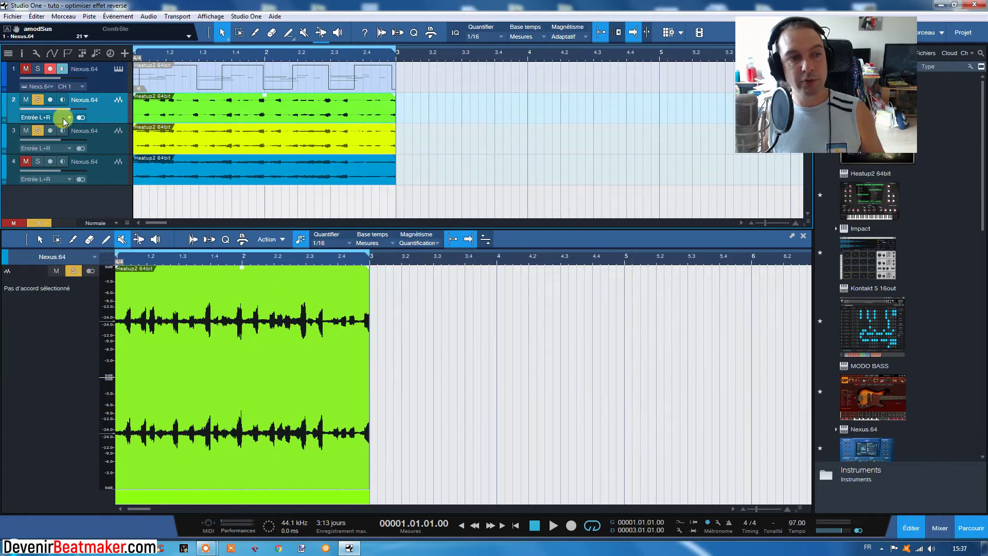
# Mute the yellow reversed track, briefly audition the green one, and set the green track's volume to -5.7 dB
pyautogui.click(27, 131)
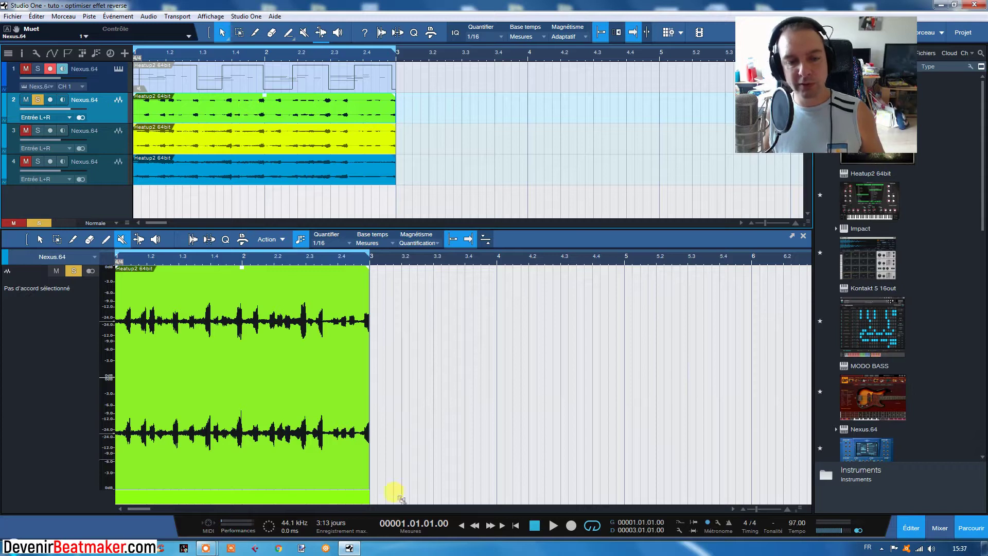
pyautogui.press('space')
pyautogui.press('space')
pyautogui.moveTo(57, 112); pyautogui.dragTo(56, 112)
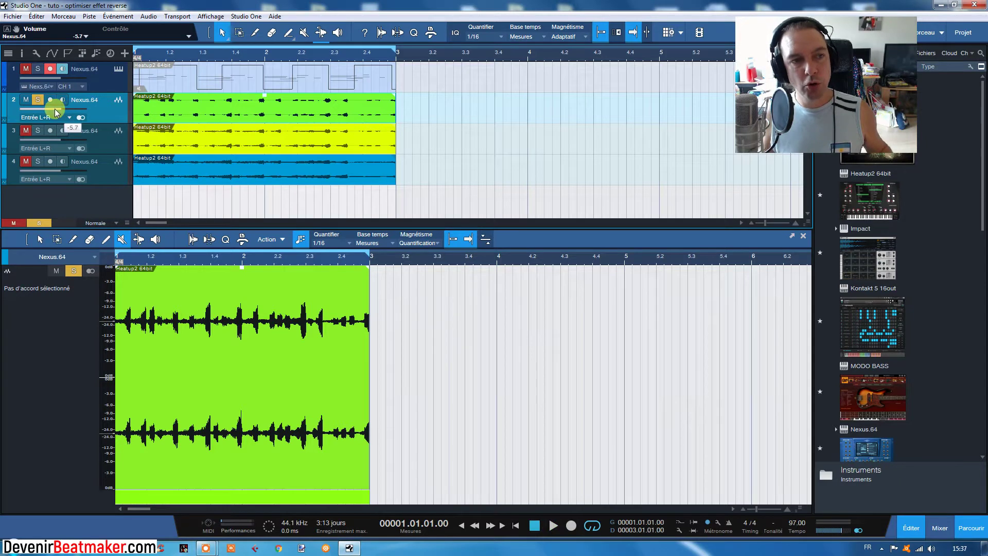
# Compare the green, yellow and blue reversed tracks by soloing each in turn during playback, ending on green, and stop playback
pyautogui.click(551, 526)
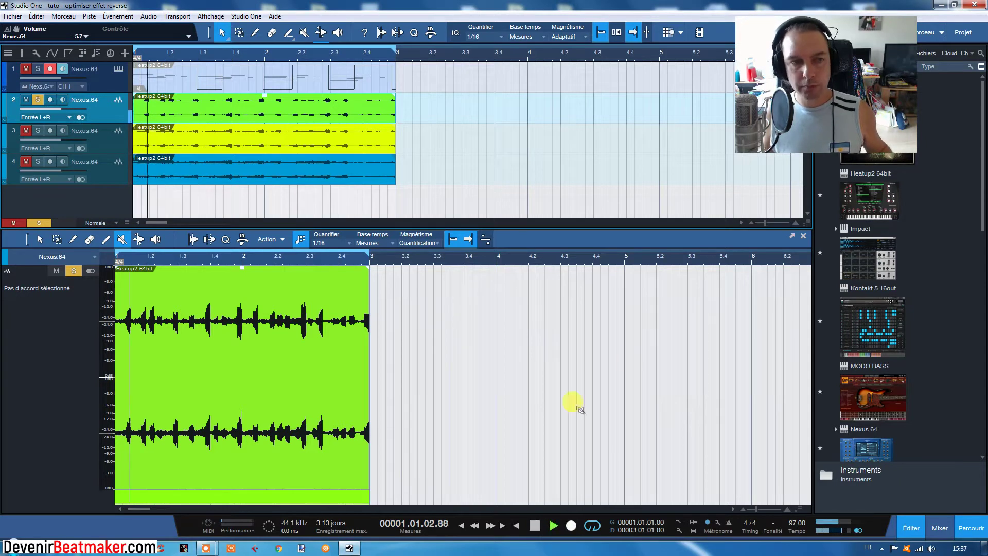
pyautogui.click(26, 100)
pyautogui.click(37, 130)
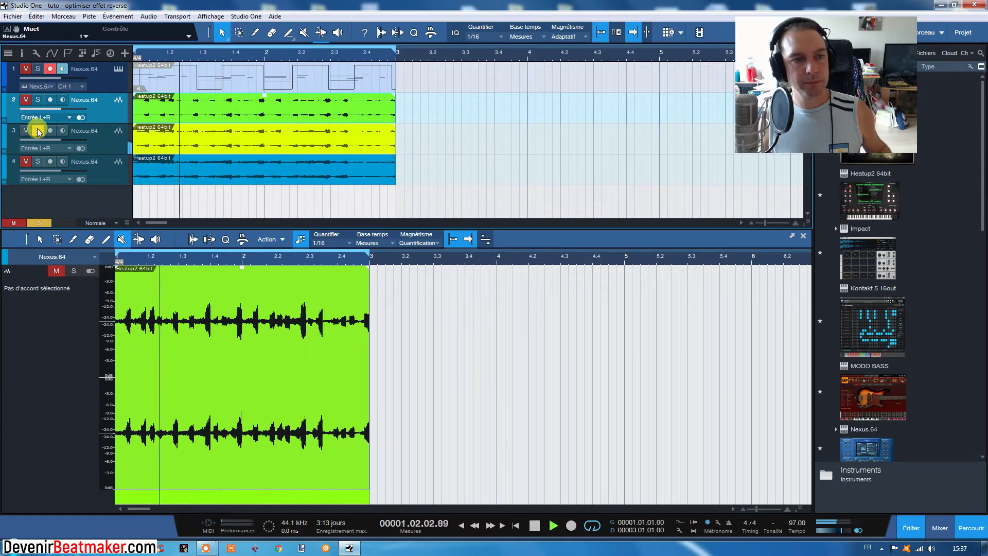
pyautogui.click(26, 130)
pyautogui.click(39, 163)
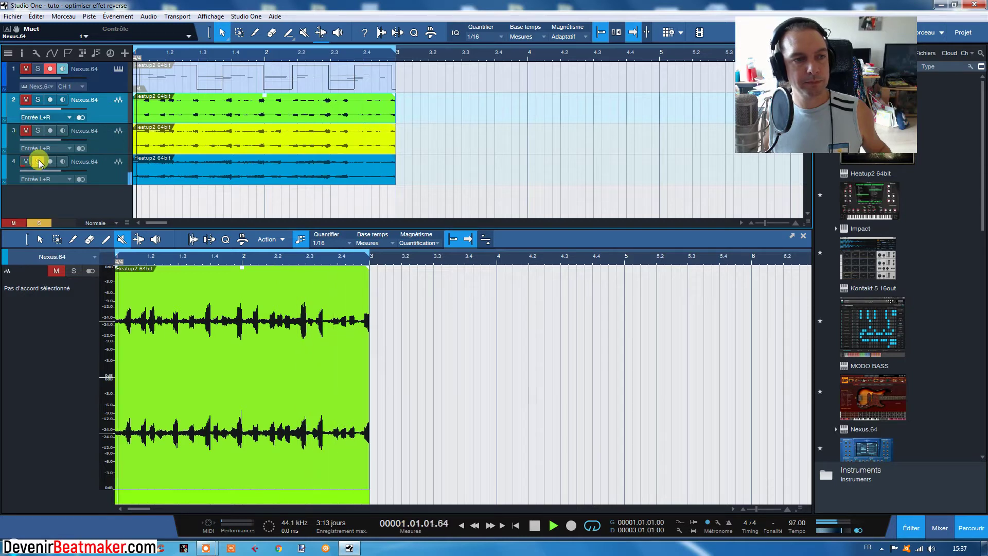
pyautogui.click(28, 163)
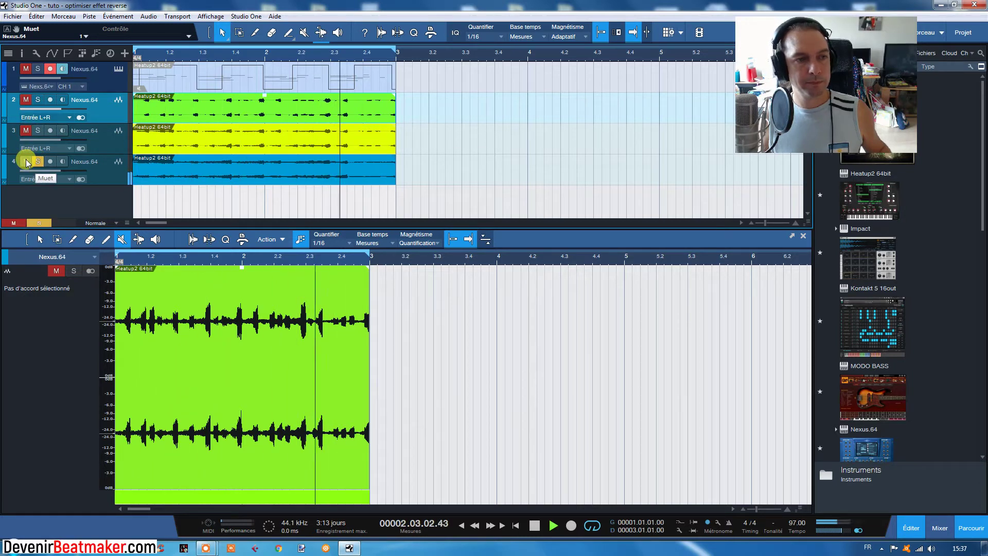
pyautogui.click(39, 99)
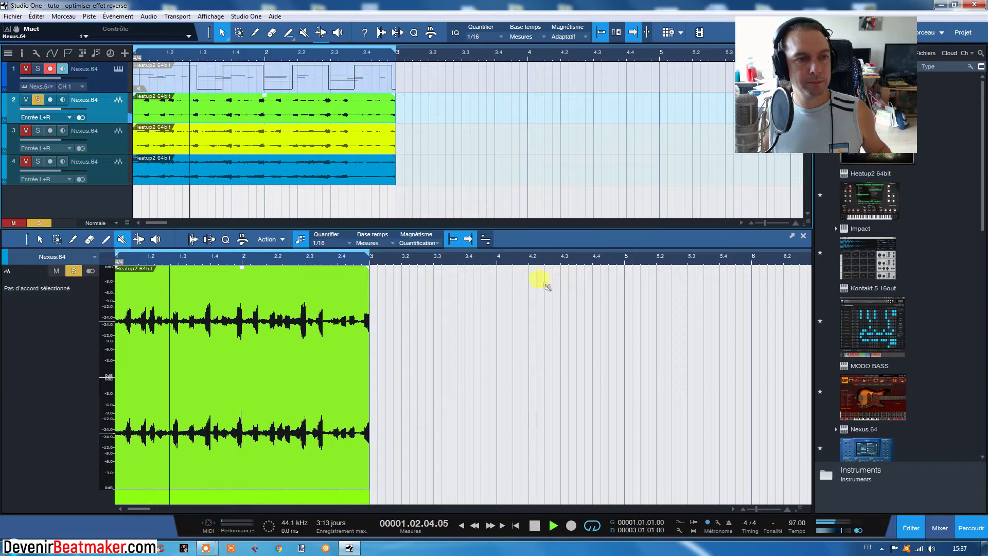
pyautogui.click(534, 525)
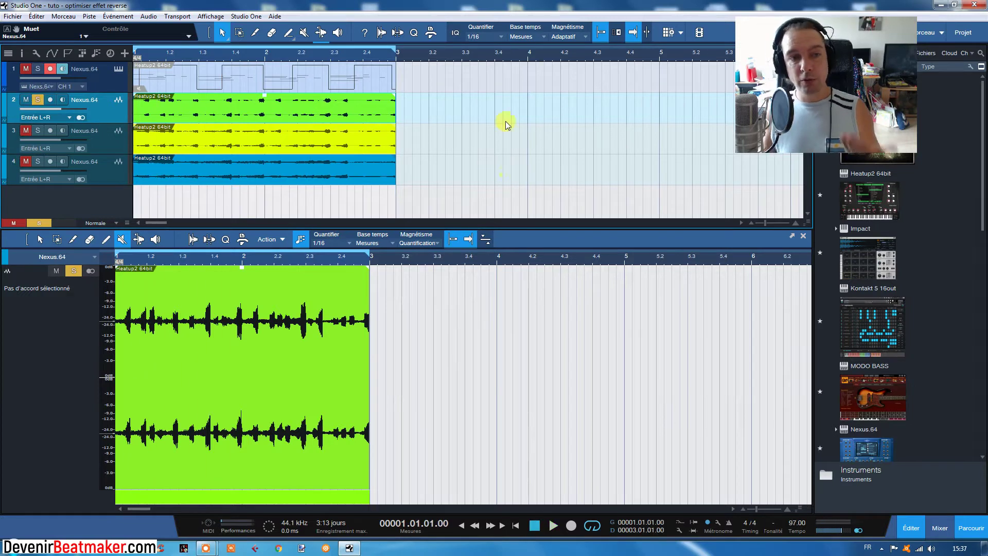
# Split the green event at bar 1 beat 3 and delete the part after the cut
pyautogui.click(254, 32)
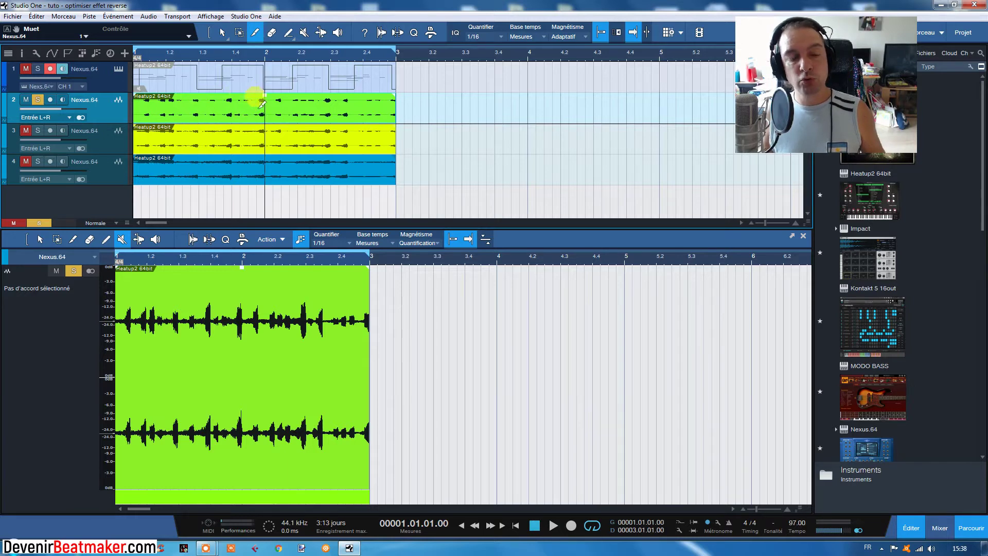
pyautogui.click(201, 111)
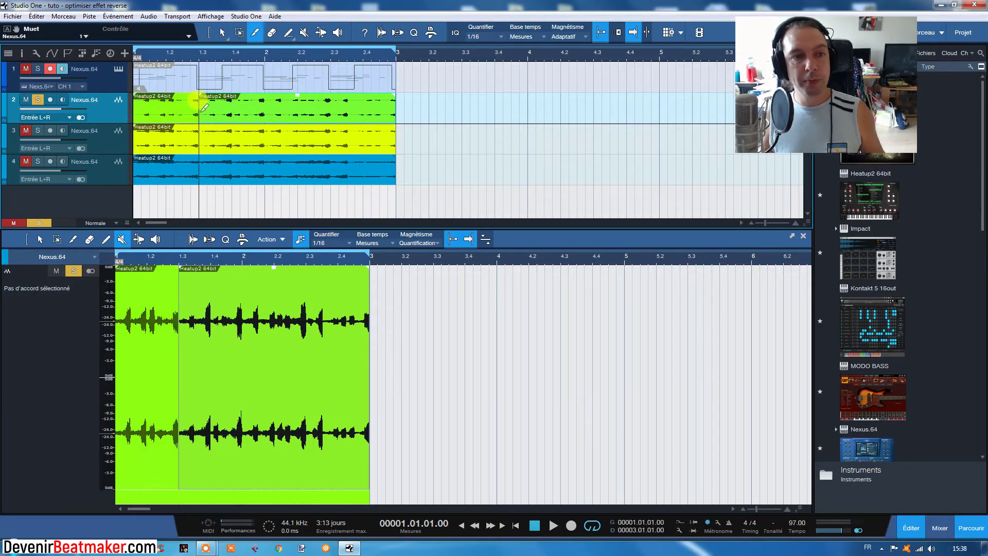
pyautogui.rightClick(502, 109)
pyautogui.click(520, 116)
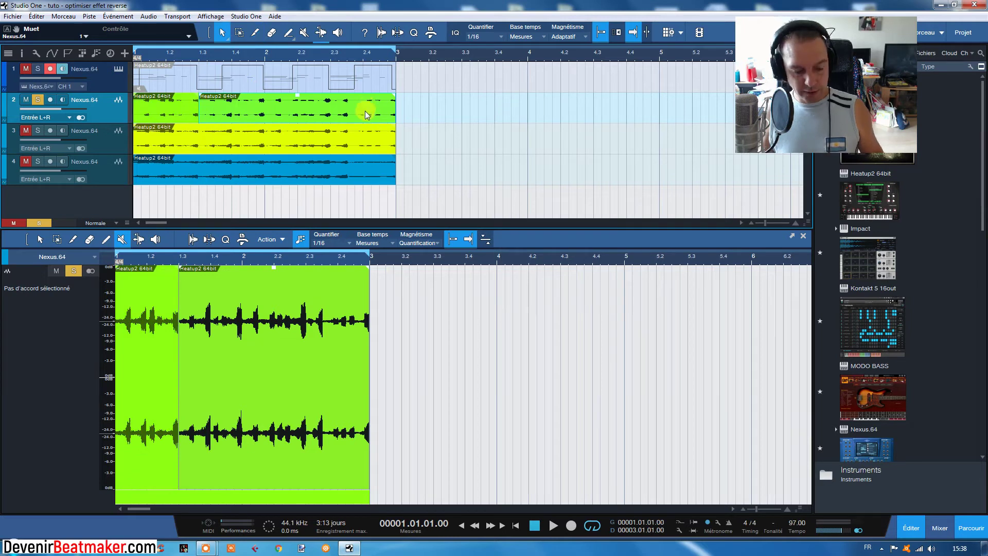
pyautogui.press('Delete')
# Trim the yellow event to run from 1.3 to 2.2 and the blue event to start at 2.2
pyautogui.moveTo(138, 144); pyautogui.dragTo(199, 148)
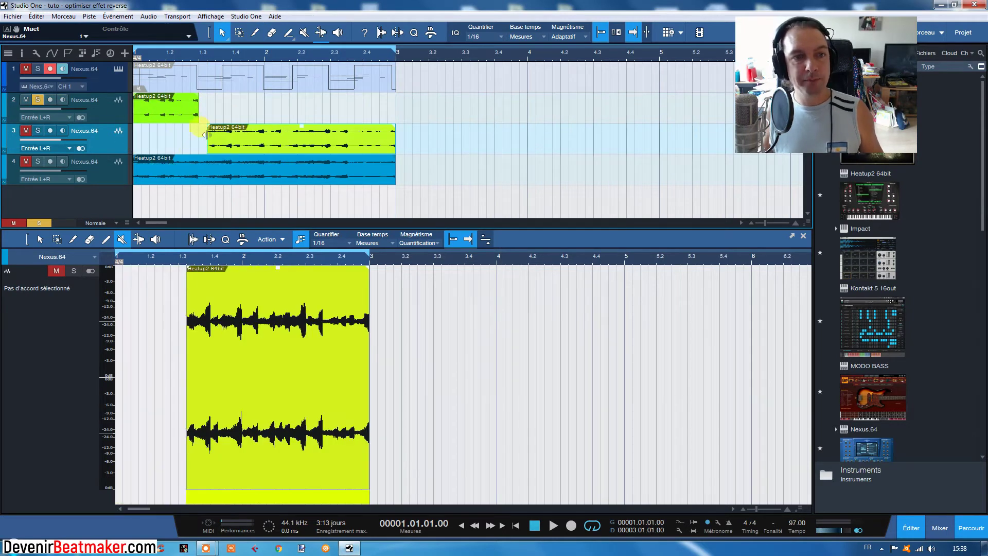
pyautogui.moveTo(392, 143); pyautogui.dragTo(296, 143)
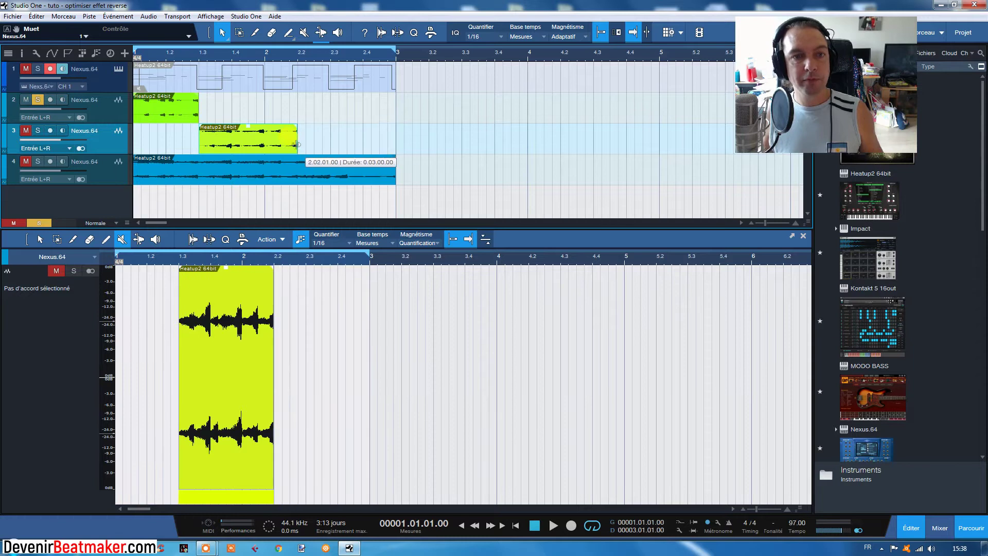
pyautogui.click(141, 170)
pyautogui.moveTo(134, 170); pyautogui.dragTo(297, 174)
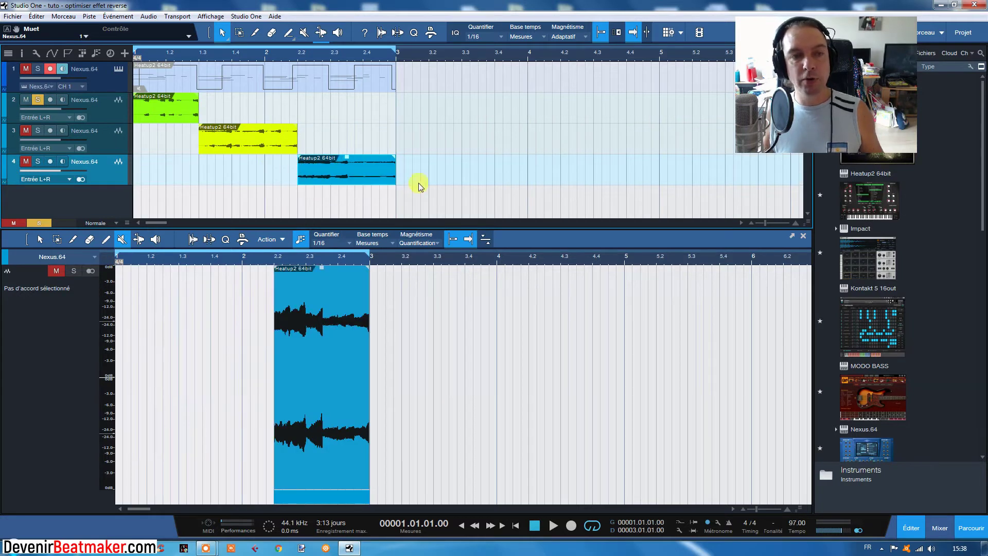